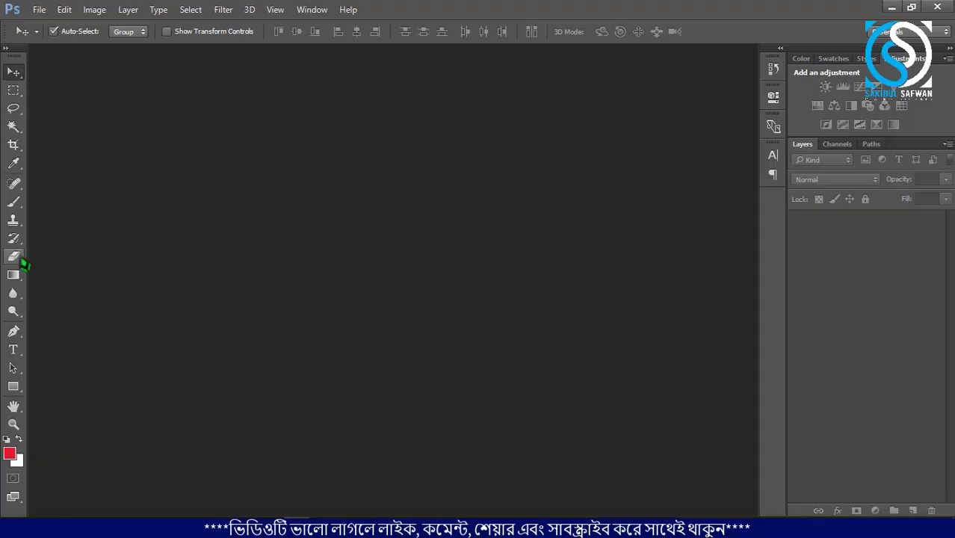
left_click(23, 262)
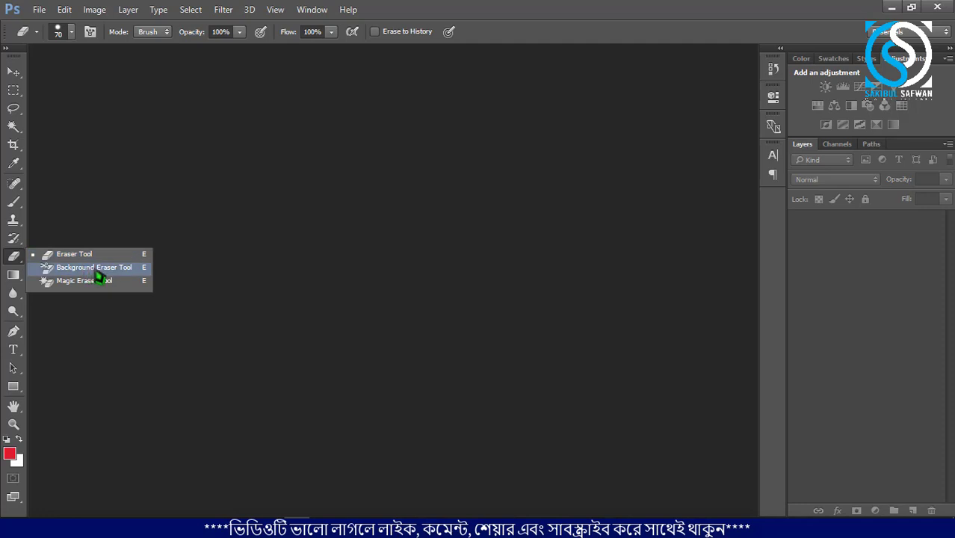
left_click(126, 269)
key("v")
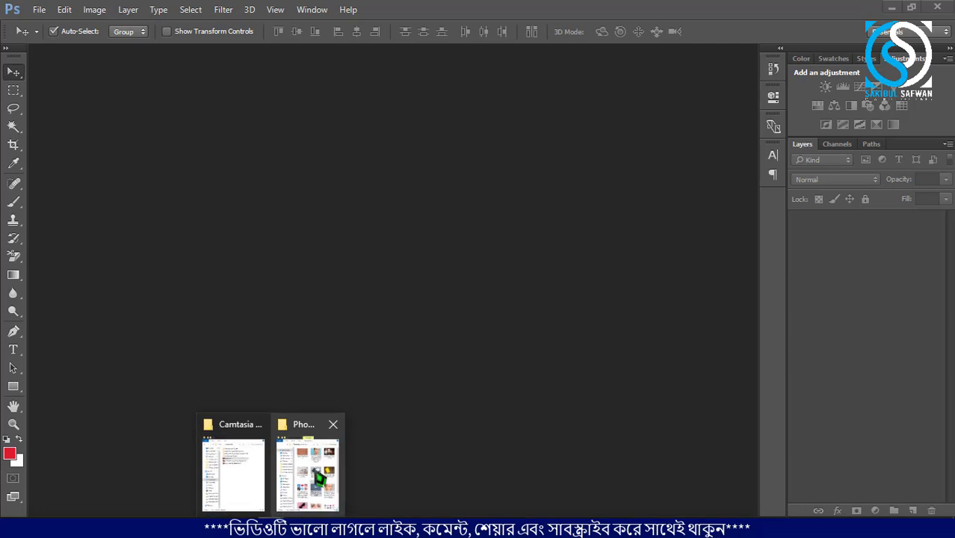
Step: Open the sunglasses image product-5222398_960_720 from the Photoshop tutorial images folder
left_click(320, 478)
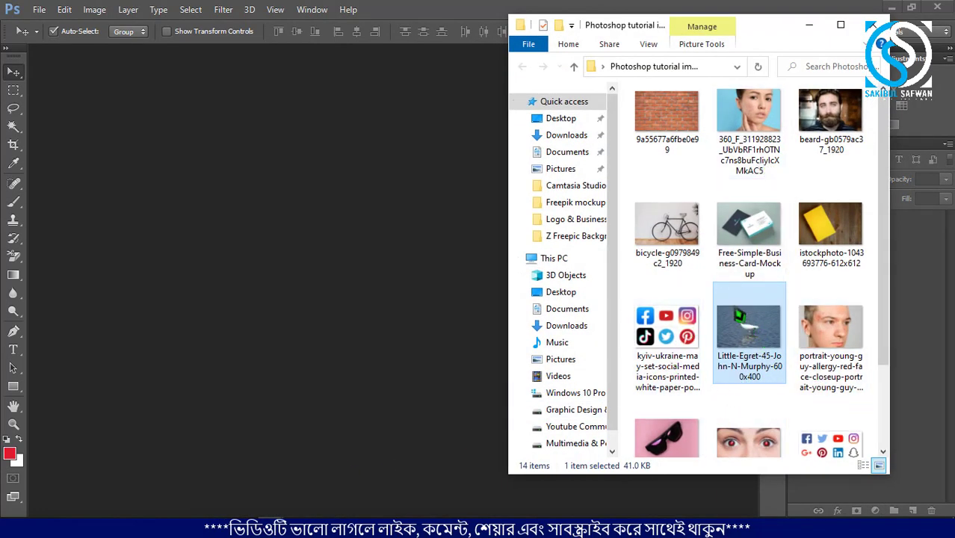
scroll(770, 253, "down", 2)
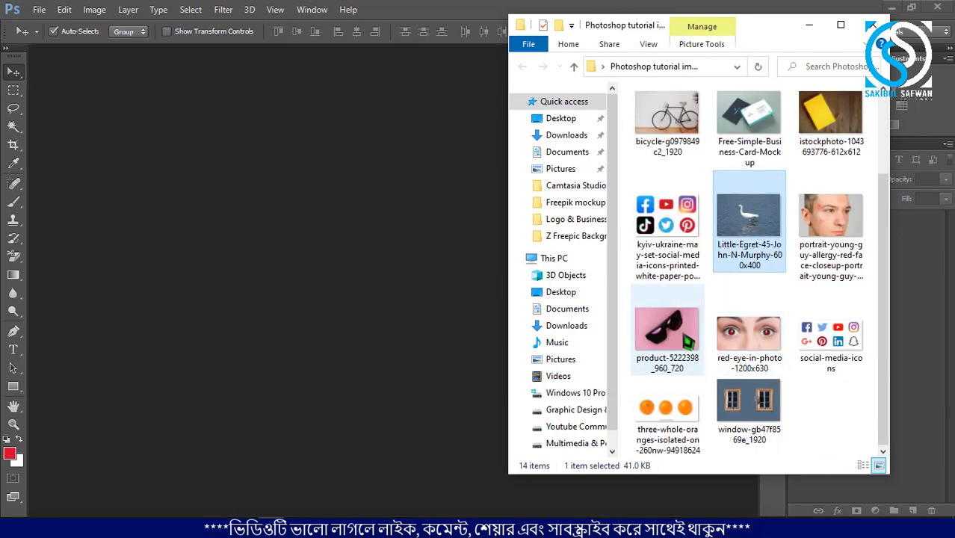
left_click_drag(665, 322, 432, 292)
scroll(247, 342, "up", 4)
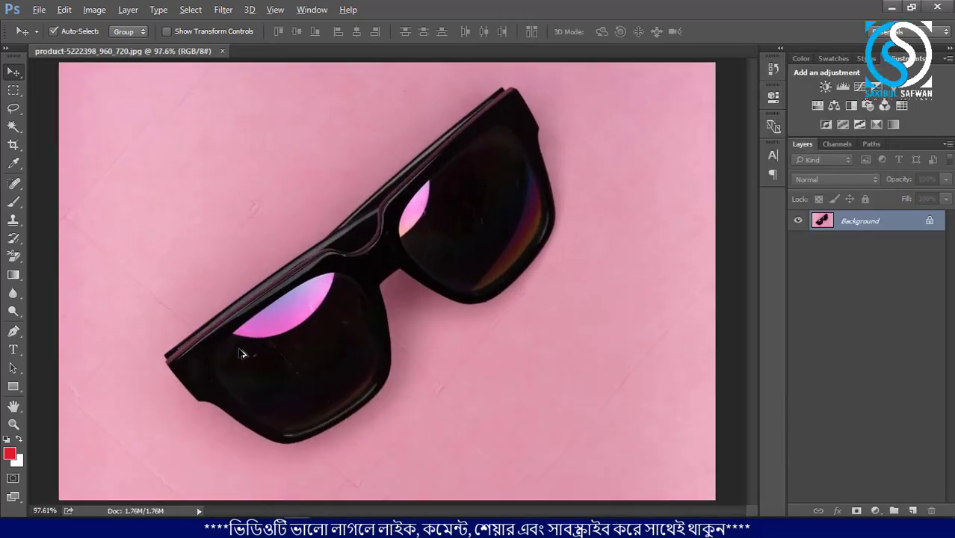
scroll(224, 357, "down", 1)
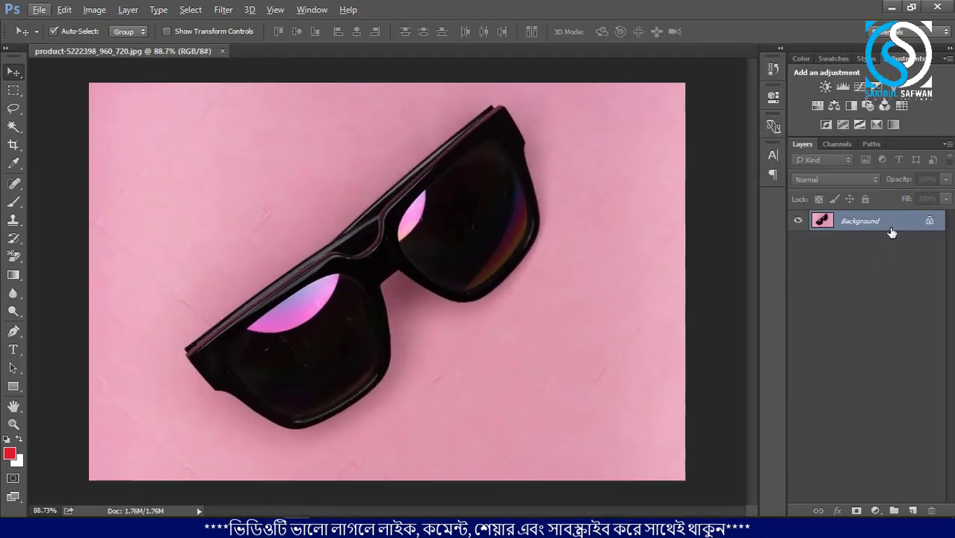
Step: Unlock the Background layer and add a white (ffffff) Solid Color fill layer beneath it
left_click(929, 223)
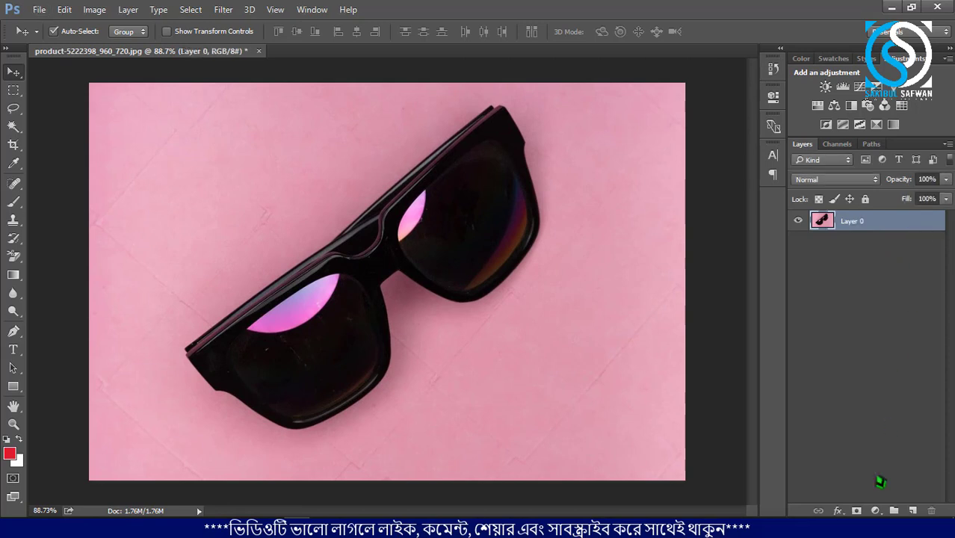
left_click(911, 511, "ctrl")
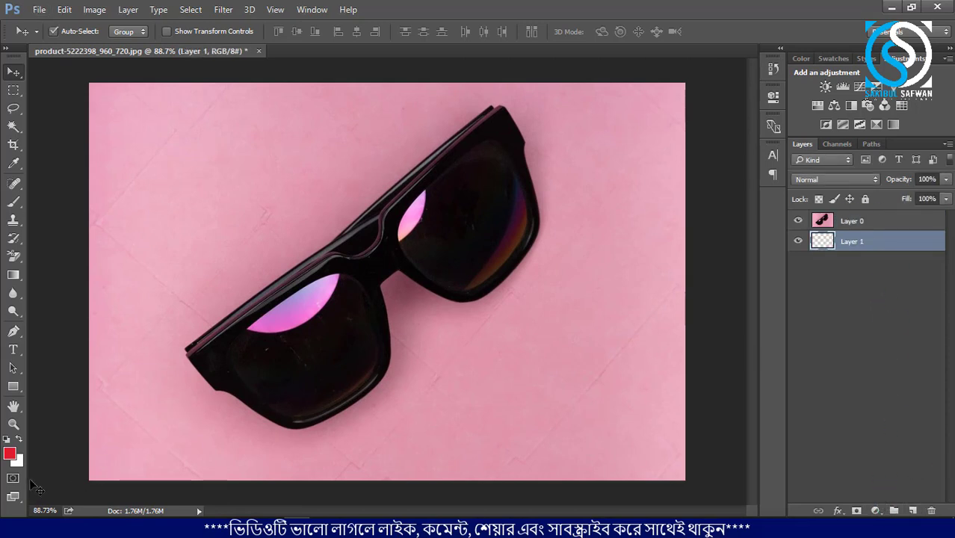
left_click(876, 511)
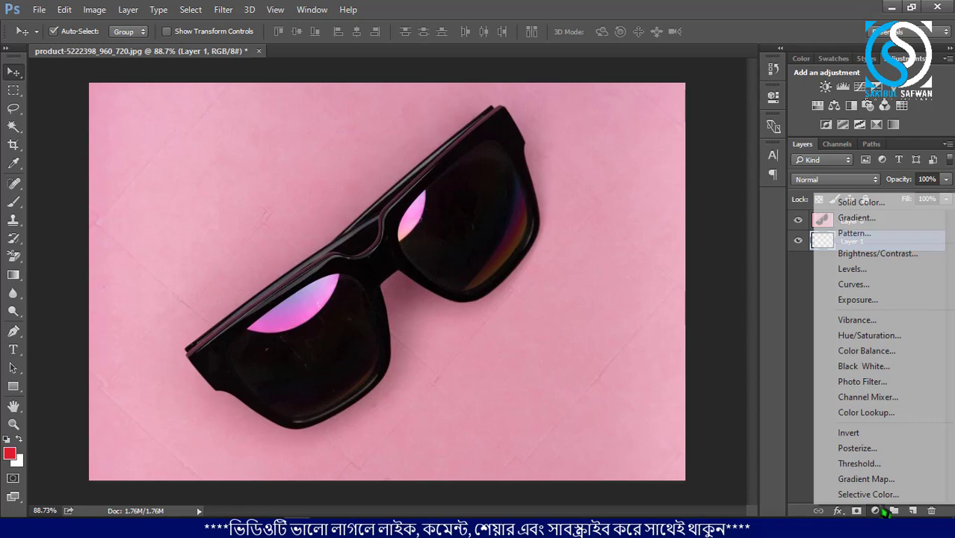
left_click(873, 204)
left_click(577, 136)
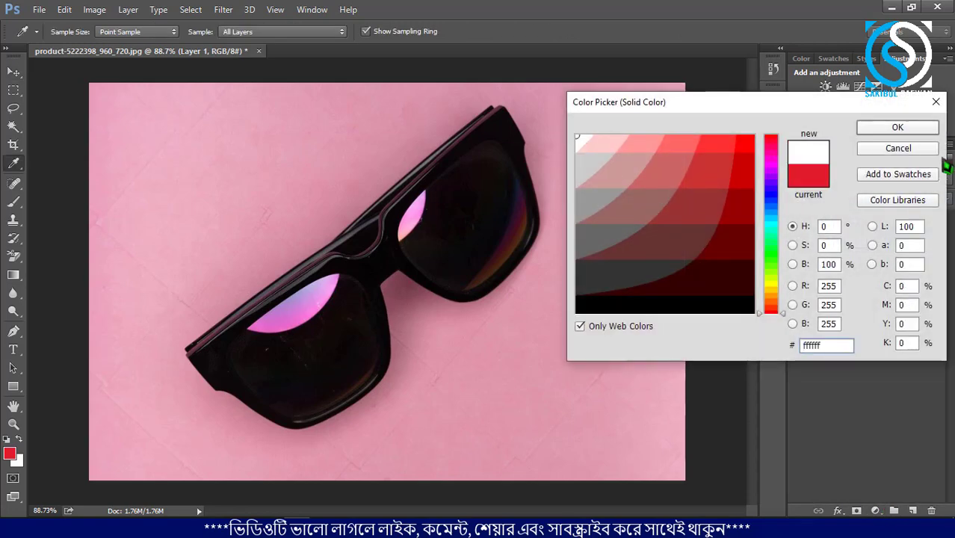
left_click(899, 128)
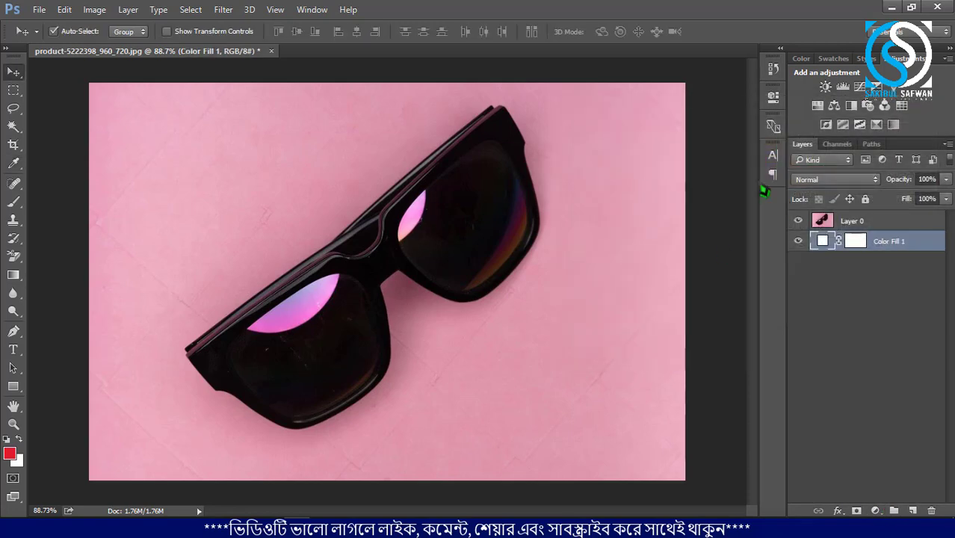
Step: Ready the Background Eraser Tool on Layer 0 with a 100 px brush
left_click(887, 223)
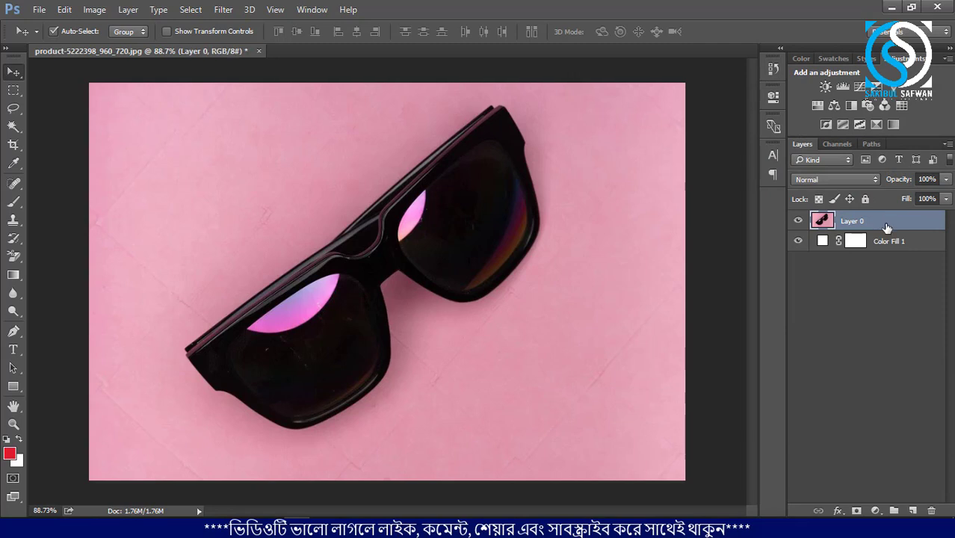
right_click(13, 258)
left_click(88, 267)
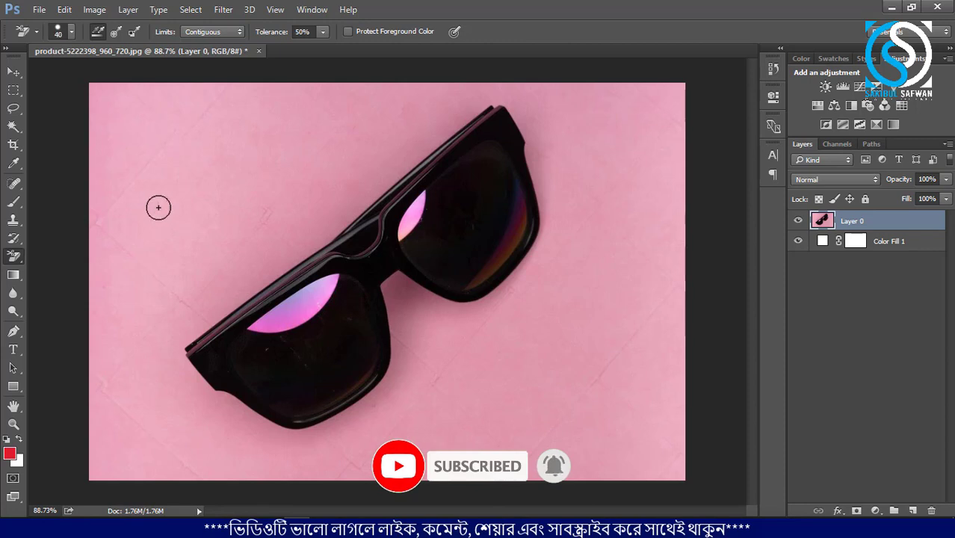
key("bracketright")
key("bracketright")
key("bracketright")
key("bracketright")
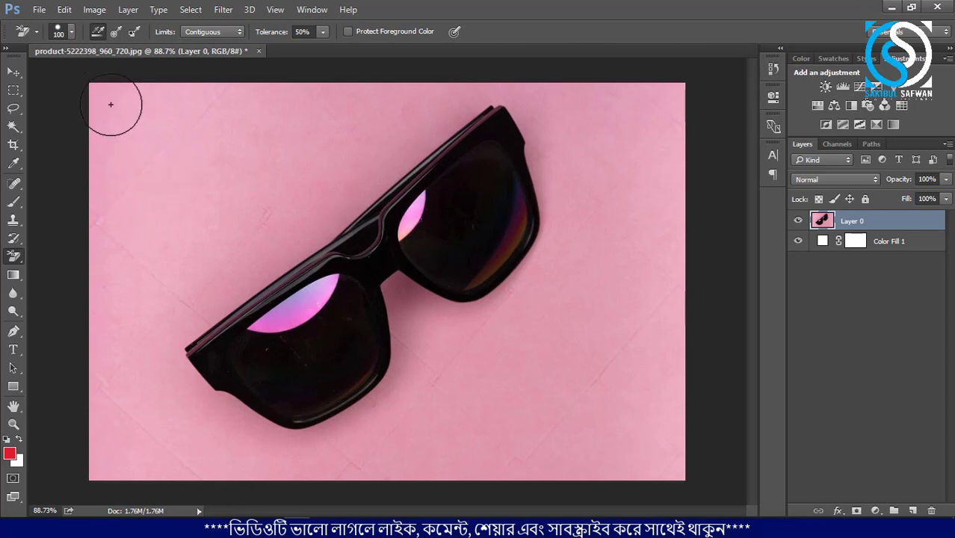
Step: Try erasing the pink background and the sunglasses' left end with continuous sampling, and undo the strokes
mouse_move(108, 98)
left_mouse_down()
mouse_move(98, 139)
mouse_move(163, 108)
mouse_move(96, 220)
mouse_move(103, 156)
mouse_move(101, 224)
left_mouse_up()
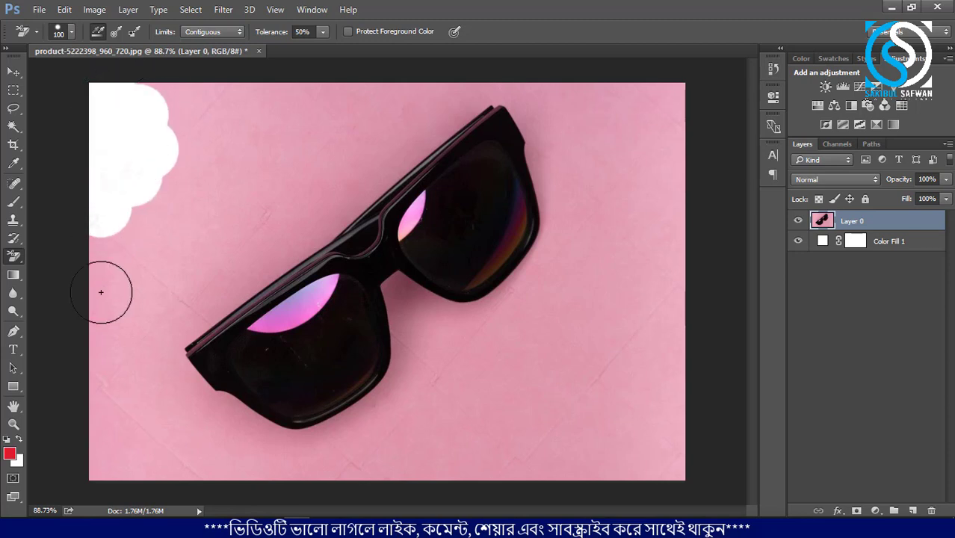
mouse_move(101, 292)
left_mouse_down()
mouse_move(141, 233)
mouse_move(176, 264)
mouse_move(200, 293)
mouse_move(204, 330)
mouse_move(216, 335)
mouse_move(196, 413)
mouse_move(238, 448)
mouse_move(218, 402)
mouse_move(236, 387)
mouse_move(239, 333)
mouse_move(216, 363)
mouse_move(290, 329)
left_mouse_up()
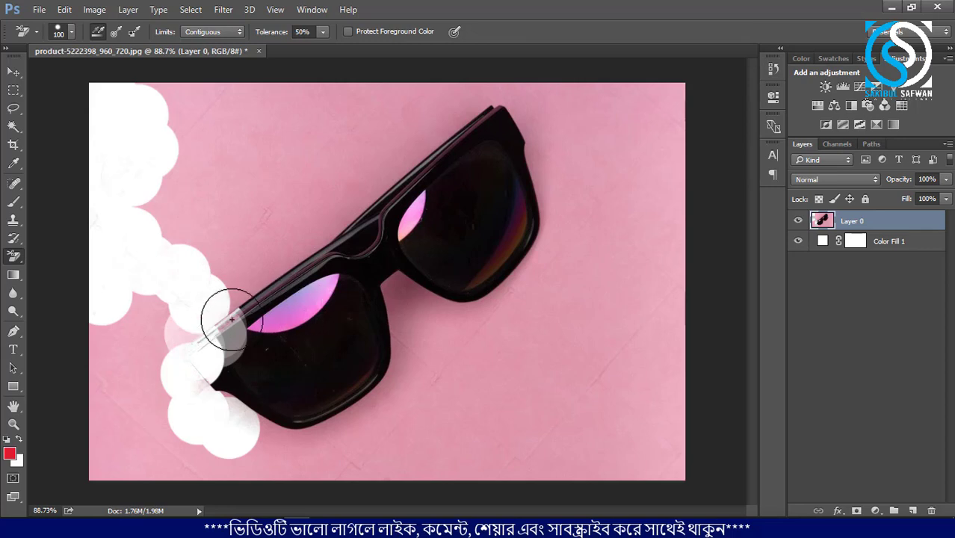
key("ctrl+alt+z")
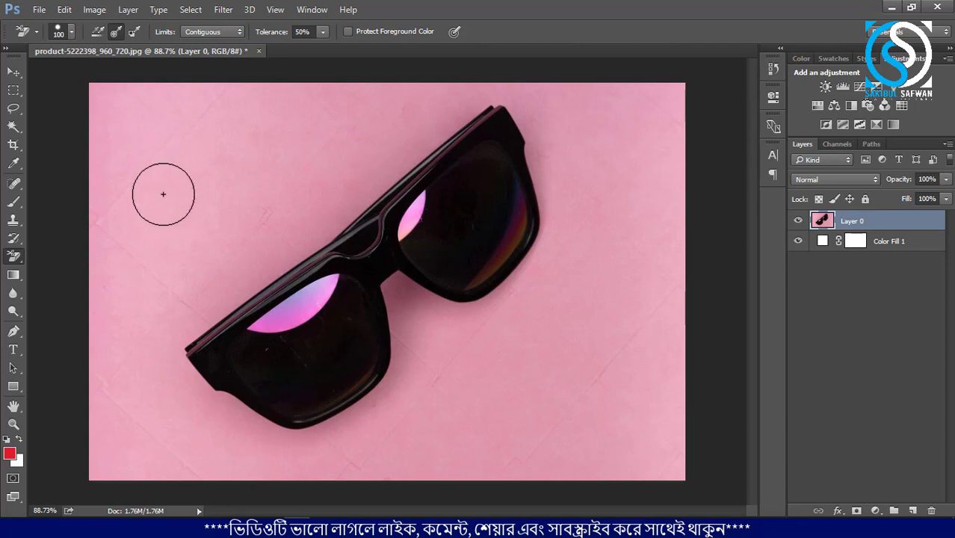
Step: Set the Background Eraser to sample once and its brush hardness to 46%
right_click(146, 148)
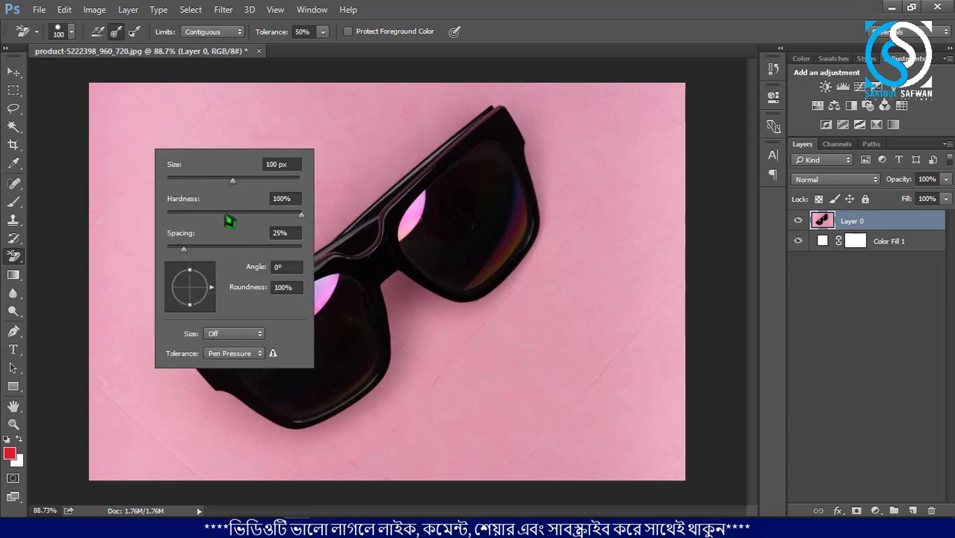
left_click_drag(226, 215, 231, 215)
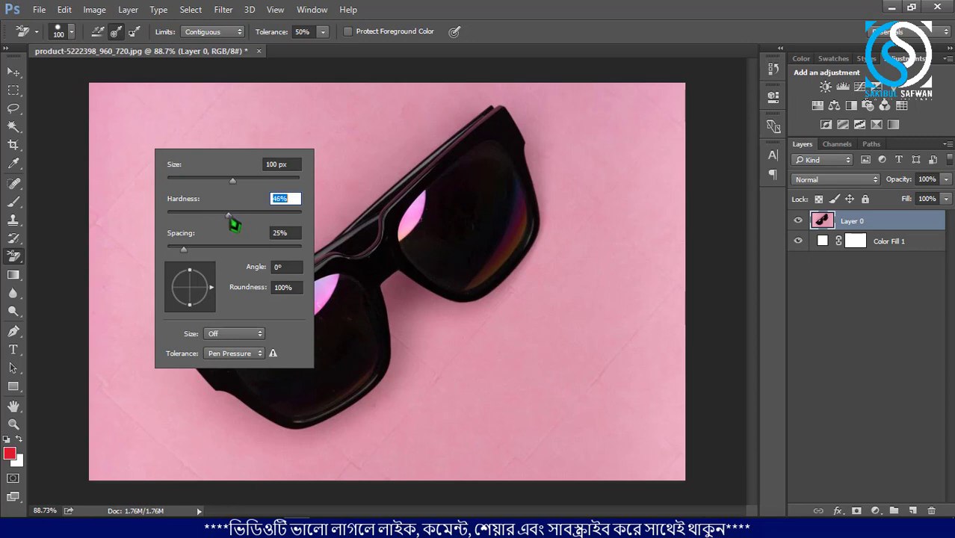
key("Return")
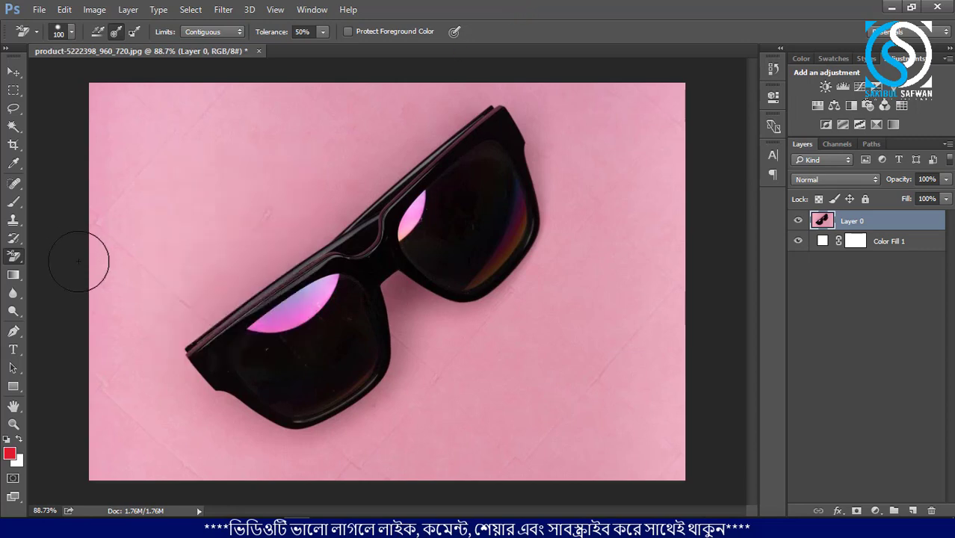
Step: Erase the pink background along the left side and lower part of the image, around the sunglasses
mouse_move(108, 107)
left_mouse_down()
mouse_move(120, 159)
mouse_move(127, 130)
mouse_move(174, 95)
mouse_move(121, 107)
mouse_move(253, 110)
mouse_move(111, 194)
mouse_move(137, 195)
mouse_move(159, 228)
mouse_move(85, 200)
mouse_move(107, 304)
mouse_move(214, 256)
mouse_move(186, 305)
mouse_move(201, 322)
mouse_move(195, 338)
mouse_move(164, 360)
mouse_move(186, 328)
mouse_move(150, 344)
mouse_move(98, 392)
mouse_move(106, 364)
mouse_move(122, 434)
mouse_move(200, 405)
mouse_move(179, 376)
mouse_move(186, 400)
mouse_move(104, 329)
mouse_move(78, 407)
mouse_move(217, 451)
mouse_move(60, 467)
mouse_move(230, 445)
mouse_move(205, 424)
mouse_move(245, 436)
mouse_move(227, 409)
mouse_move(284, 424)
mouse_move(336, 458)
mouse_move(307, 458)
mouse_move(370, 482)
mouse_move(681, 444)
mouse_move(661, 375)
mouse_move(623, 351)
mouse_move(561, 399)
mouse_move(657, 397)
mouse_move(559, 362)
mouse_move(458, 423)
mouse_move(439, 409)
mouse_move(375, 442)
mouse_move(329, 434)
mouse_move(398, 391)
mouse_move(351, 445)
mouse_move(557, 403)
left_mouse_up()
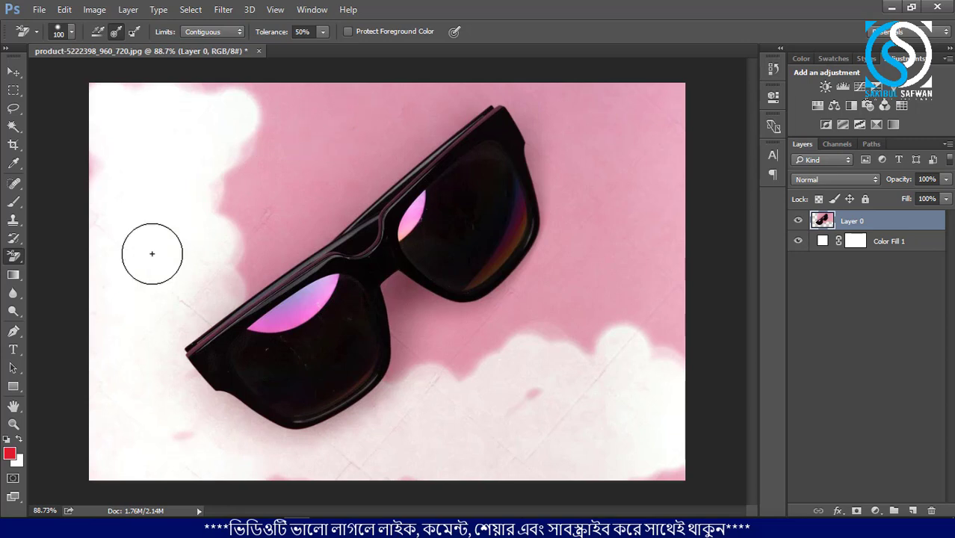
right_click(15, 260)
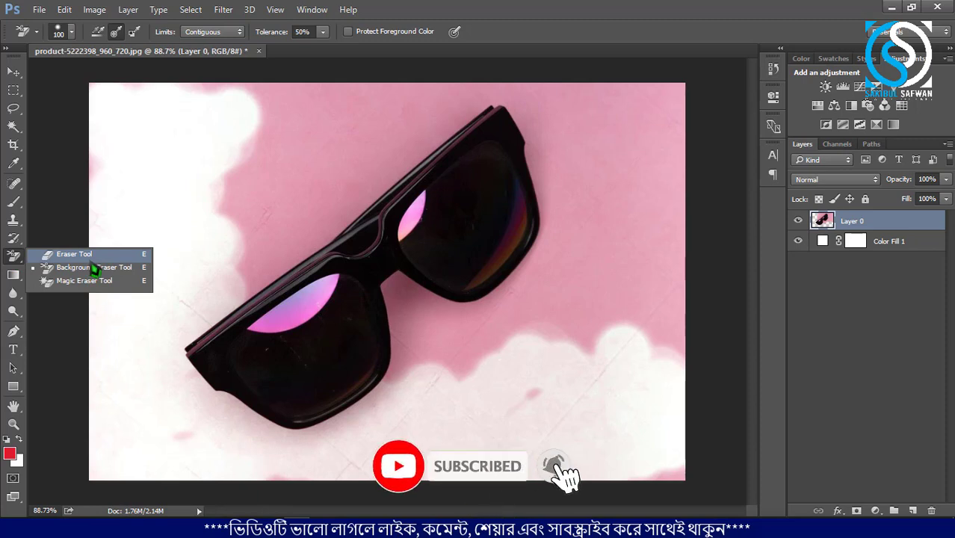
Step: Enable Protect Foreground Color and set the foreground color to black (000000), sampled from the left lens
left_click(377, 34)
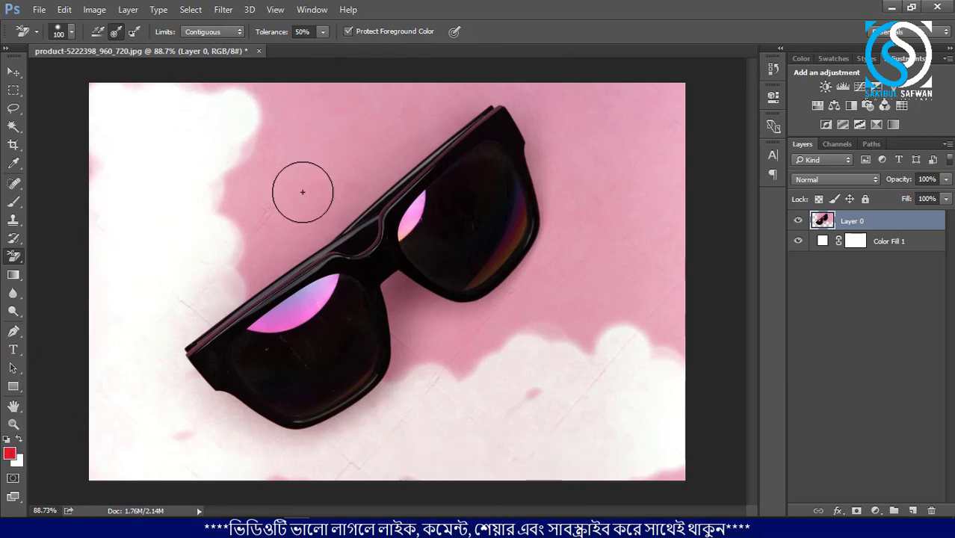
left_click(10, 455)
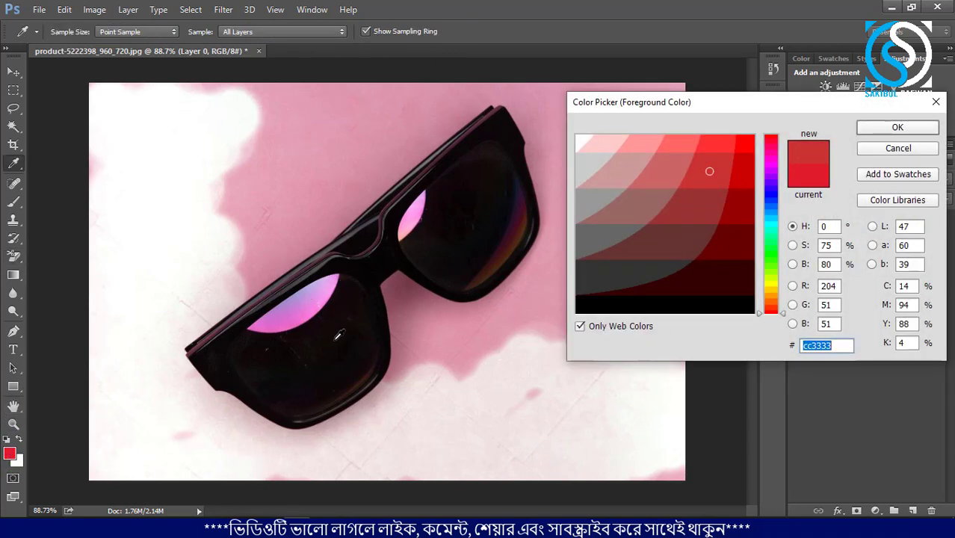
left_click(306, 358)
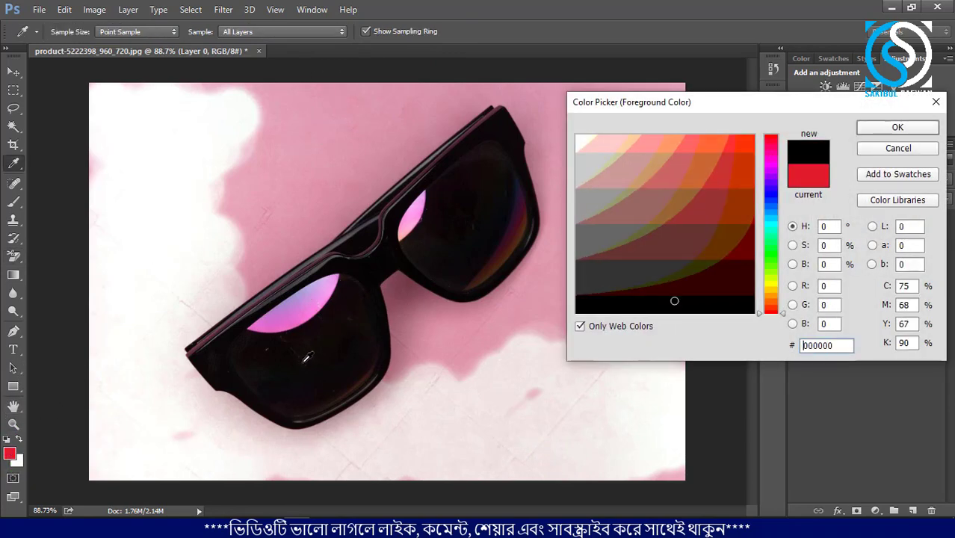
left_click(895, 129)
key("e")
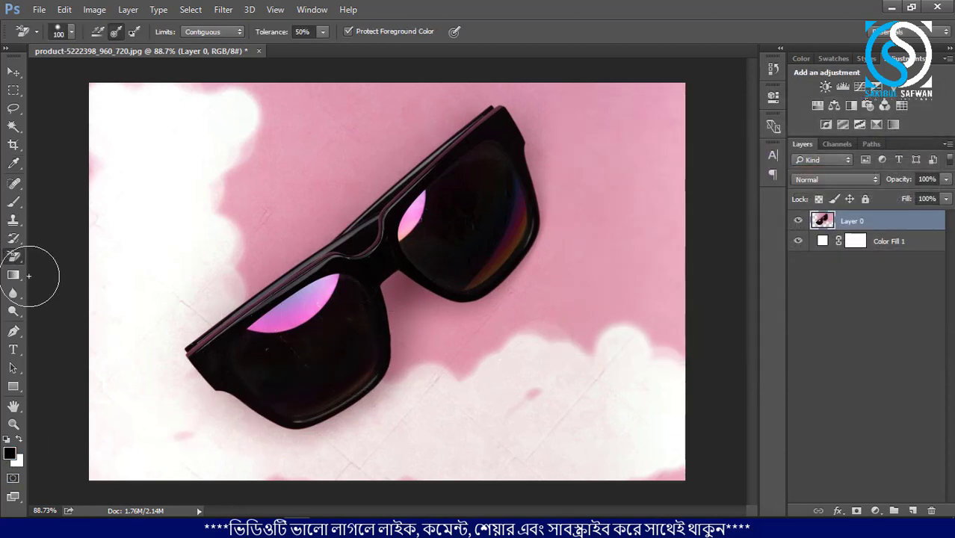
Step: Erase pink areas beside the left lens, in its reflection and above the frame with black protected
mouse_move(427, 346)
left_mouse_down()
mouse_move(406, 369)
mouse_move(366, 361)
left_mouse_up()
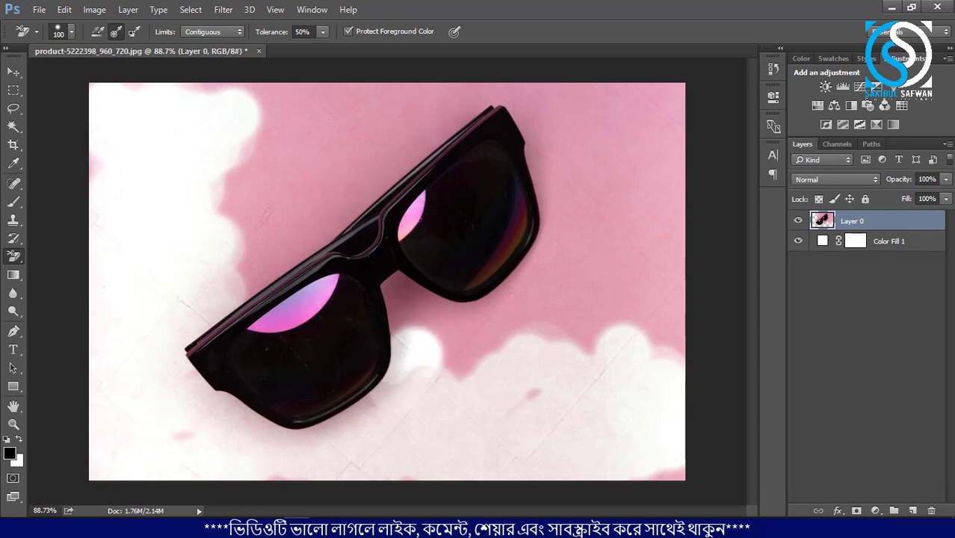
mouse_move(303, 310)
left_mouse_down()
mouse_move(322, 299)
mouse_move(260, 323)
left_mouse_up()
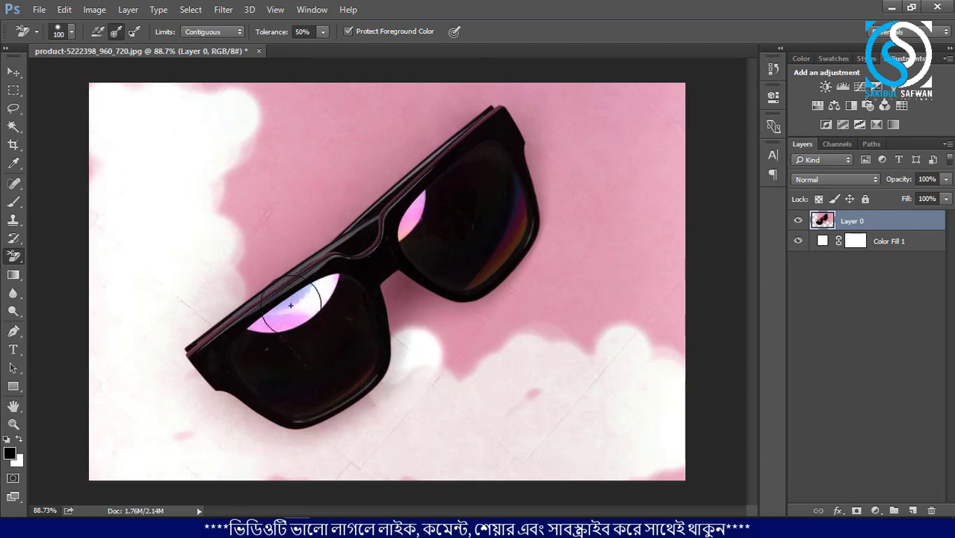
mouse_move(284, 318)
left_mouse_down()
mouse_move(285, 235)
mouse_move(256, 197)
mouse_move(261, 229)
mouse_move(242, 278)
mouse_move(256, 295)
mouse_move(320, 262)
mouse_move(380, 190)
mouse_move(421, 174)
mouse_move(364, 151)
mouse_move(319, 165)
mouse_move(368, 121)
left_mouse_up()
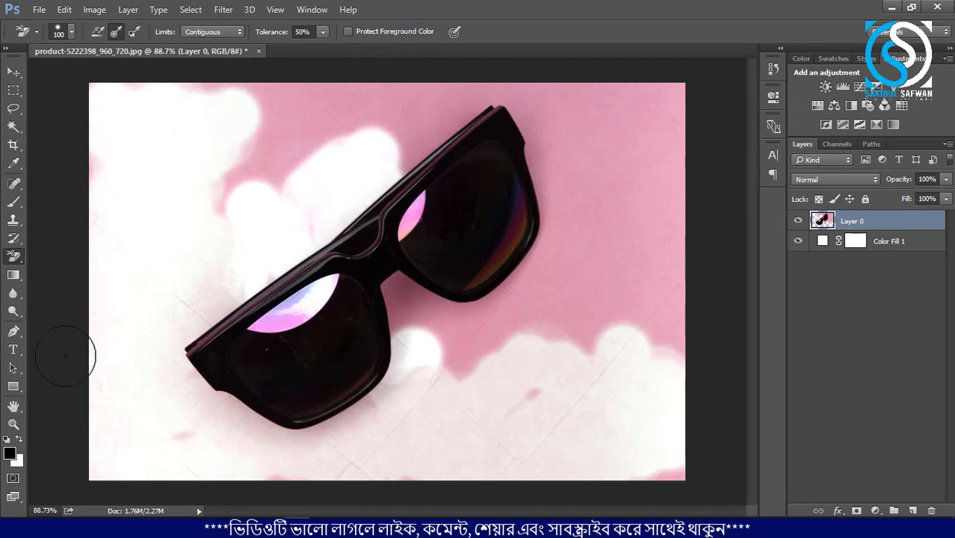
Step: Set the protected foreground color to cc9999, sampled from the pink background above the sunglasses
left_click(11, 454)
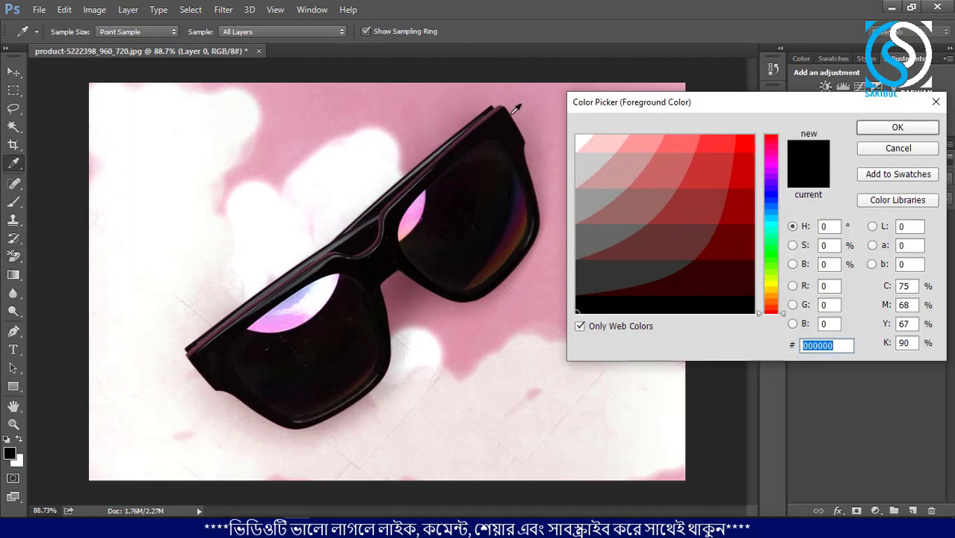
left_click(446, 91)
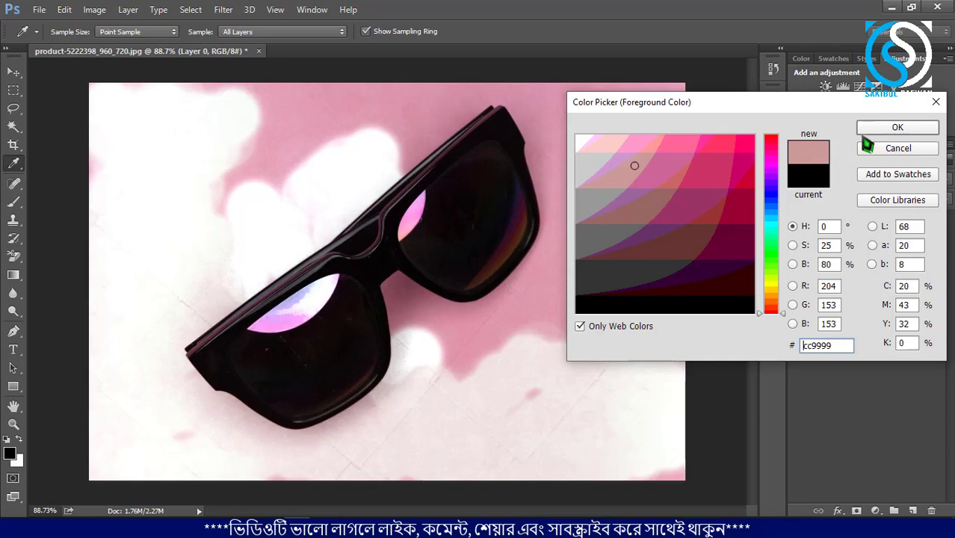
left_click(896, 128)
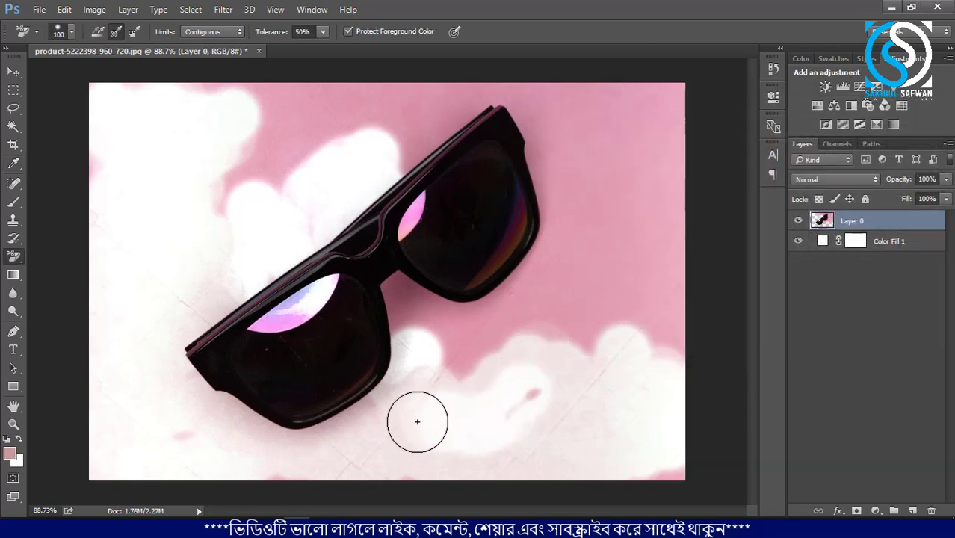
Step: Try erasing across both lenses with the pink color protected, and undo all eraser strokes back to the intact photo
mouse_move(418, 422)
left_mouse_down()
mouse_move(361, 343)
mouse_move(505, 237)
mouse_move(535, 198)
mouse_move(519, 148)
mouse_move(530, 143)
mouse_move(479, 134)
mouse_move(439, 200)
mouse_move(471, 217)
left_mouse_up()
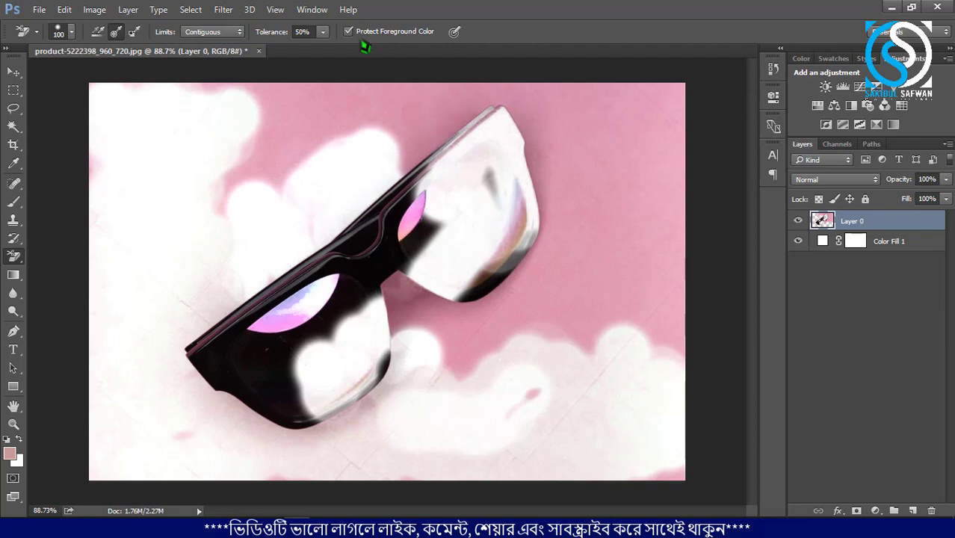
key("ctrl+alt+z")
key("ctrl+alt+z")
key("ctrl+alt+z")
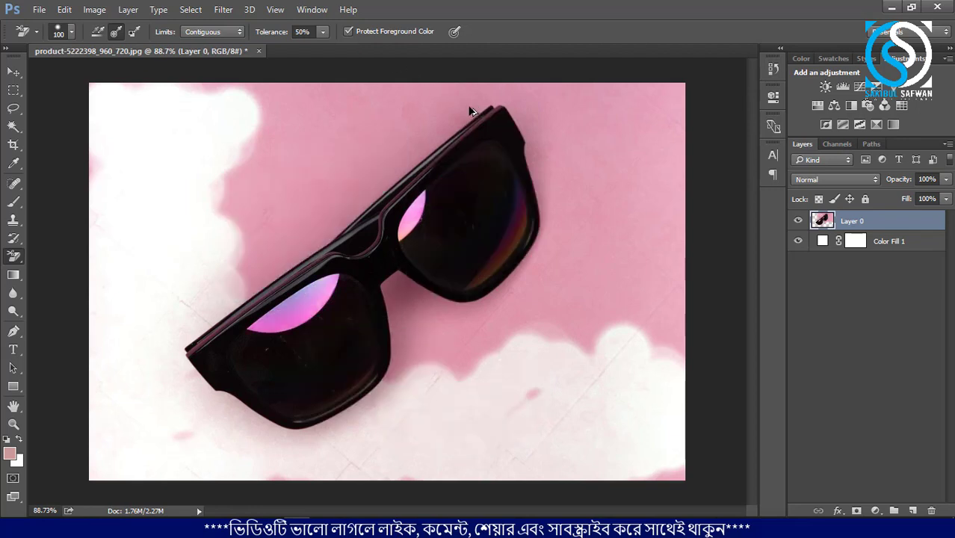
key("ctrl+alt+z")
key("ctrl+alt+z")
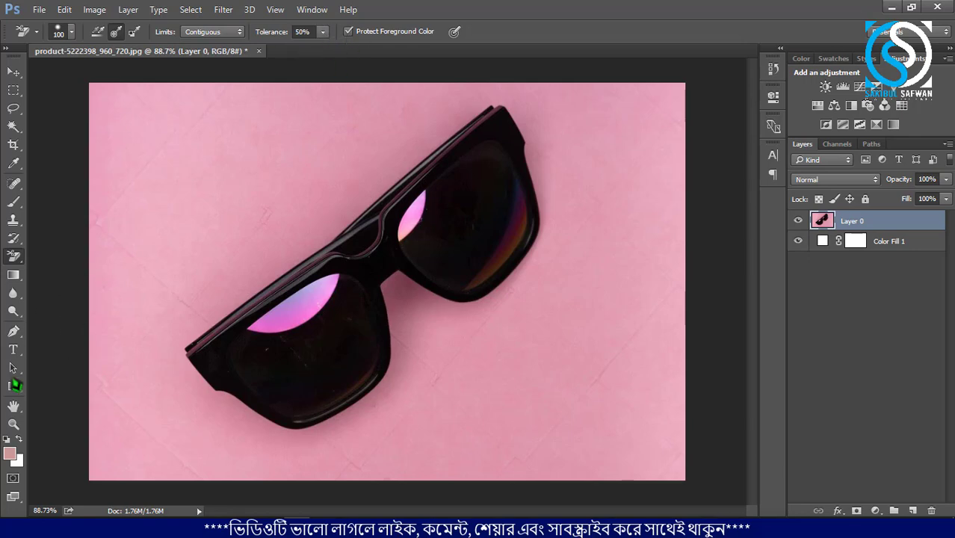
Step: Set the protected foreground color to black (000000), sampled from the left lens
left_click(10, 454)
left_click(345, 345)
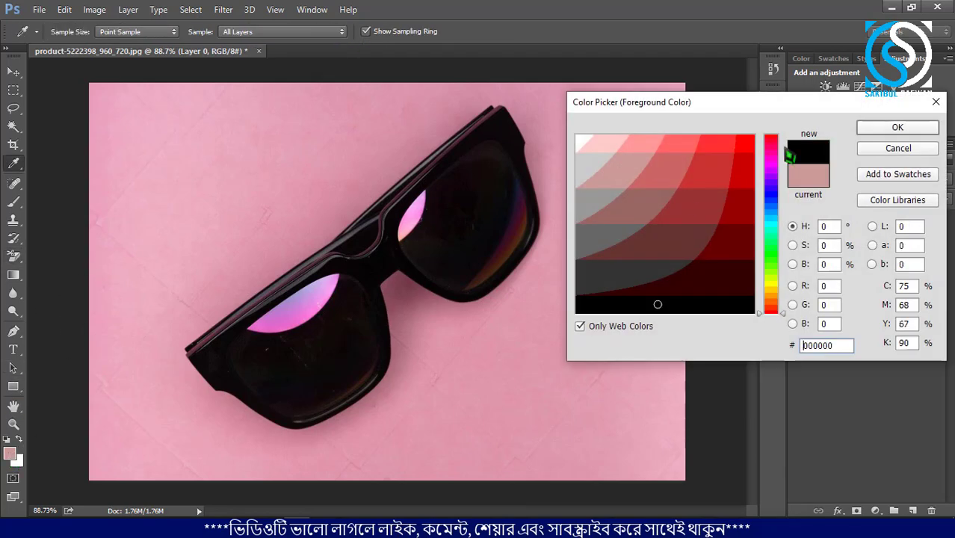
left_click(887, 130)
Step: Erase pink areas above and beside the sunglasses and in the lens reflections with the tolerance at 85%
mouse_move(260, 198)
left_mouse_down()
mouse_move(345, 152)
mouse_move(408, 155)
mouse_move(434, 125)
mouse_move(329, 135)
mouse_move(237, 197)
mouse_move(201, 160)
mouse_move(294, 123)
mouse_move(550, 102)
mouse_move(562, 222)
mouse_move(539, 188)
mouse_move(365, 108)
left_mouse_up()
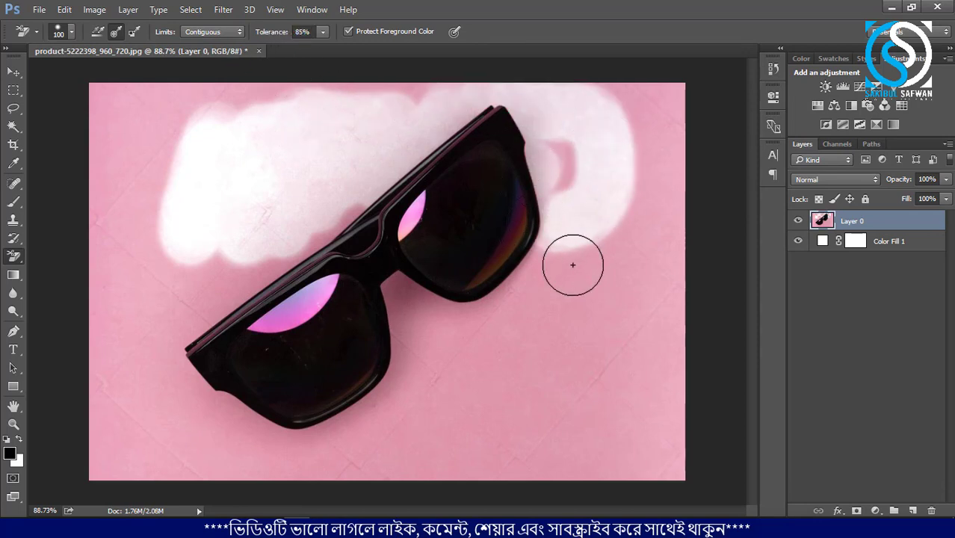
mouse_move(571, 260)
left_mouse_down()
mouse_move(539, 290)
mouse_move(513, 268)
mouse_move(501, 285)
mouse_move(500, 362)
mouse_move(488, 302)
mouse_move(449, 311)
mouse_move(431, 240)
mouse_move(406, 217)
mouse_move(419, 215)
mouse_move(422, 223)
mouse_move(297, 296)
left_mouse_up()
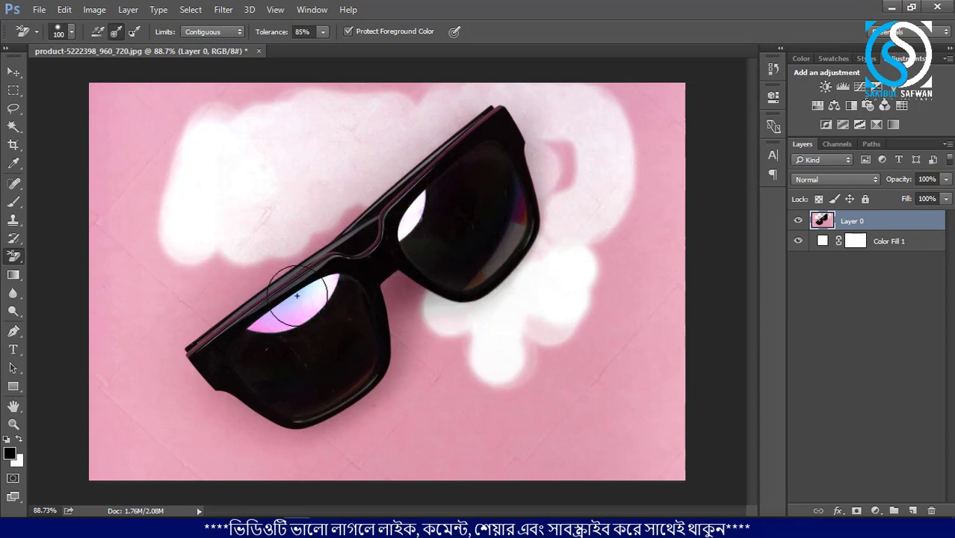
mouse_move(385, 361)
left_mouse_down()
mouse_move(410, 386)
mouse_move(368, 390)
left_mouse_up()
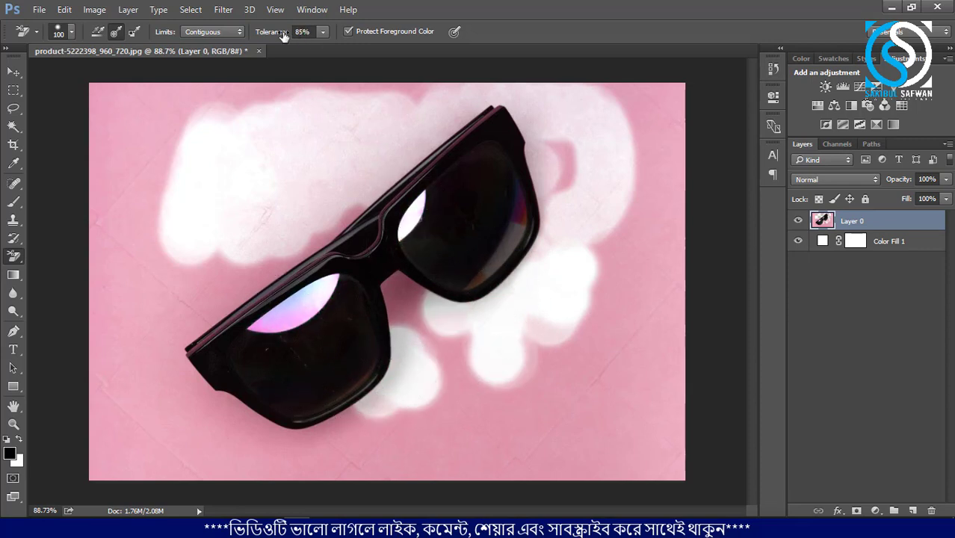
Step: Set the tolerance to 100%, erase more pink around the frame and across the upper background, and switch to the Move Tool
mouse_move(390, 369)
left_mouse_down()
mouse_move(362, 362)
mouse_move(351, 396)
left_mouse_up()
key("ctrl+z")
mouse_move(222, 455)
left_mouse_down()
mouse_move(249, 412)
mouse_move(268, 404)
mouse_move(200, 394)
mouse_move(177, 402)
mouse_move(169, 324)
mouse_move(213, 286)
mouse_move(307, 255)
mouse_move(385, 181)
mouse_move(366, 157)
mouse_move(348, 160)
mouse_move(522, 95)
mouse_move(614, 118)
mouse_move(571, 150)
mouse_move(552, 205)
mouse_move(540, 151)
mouse_move(524, 171)
mouse_move(533, 263)
mouse_move(545, 218)
mouse_move(537, 284)
mouse_move(508, 279)
mouse_move(510, 252)
left_mouse_up()
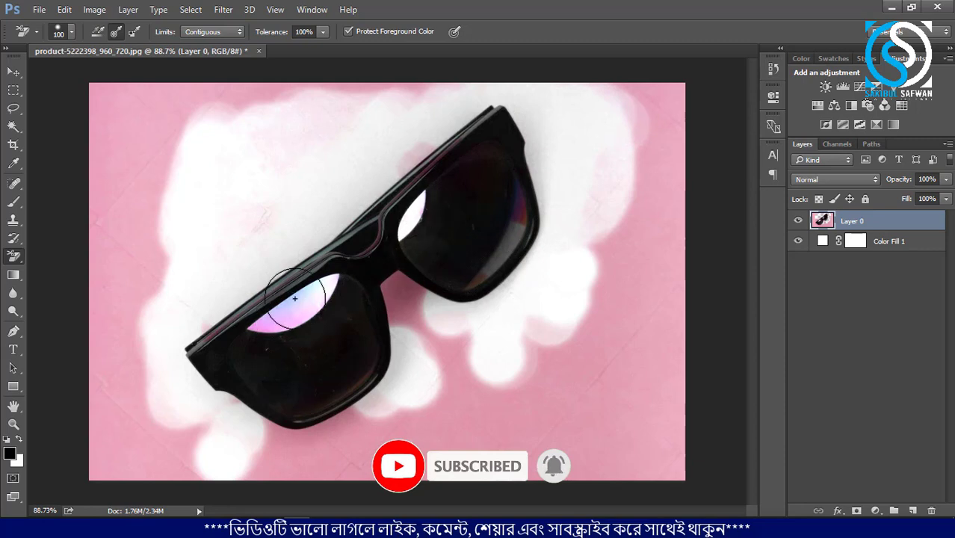
mouse_move(295, 298)
left_mouse_down()
mouse_move(560, 336)
mouse_move(581, 374)
mouse_move(635, 328)
left_mouse_up()
mouse_move(615, 226)
left_mouse_down()
mouse_move(671, 149)
mouse_move(663, 87)
mouse_move(645, 81)
mouse_move(347, 104)
mouse_move(113, 100)
mouse_move(92, 134)
mouse_move(138, 166)
left_mouse_up()
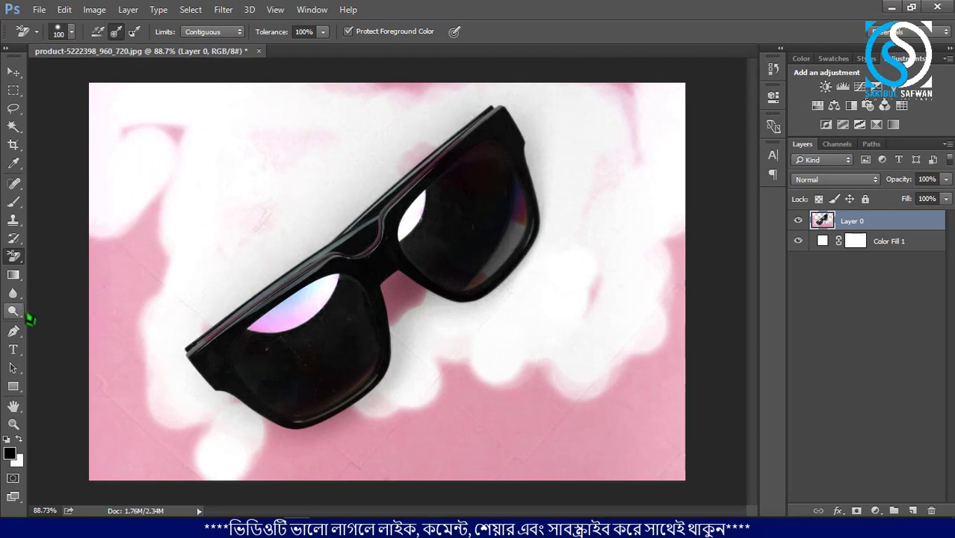
right_click(21, 261)
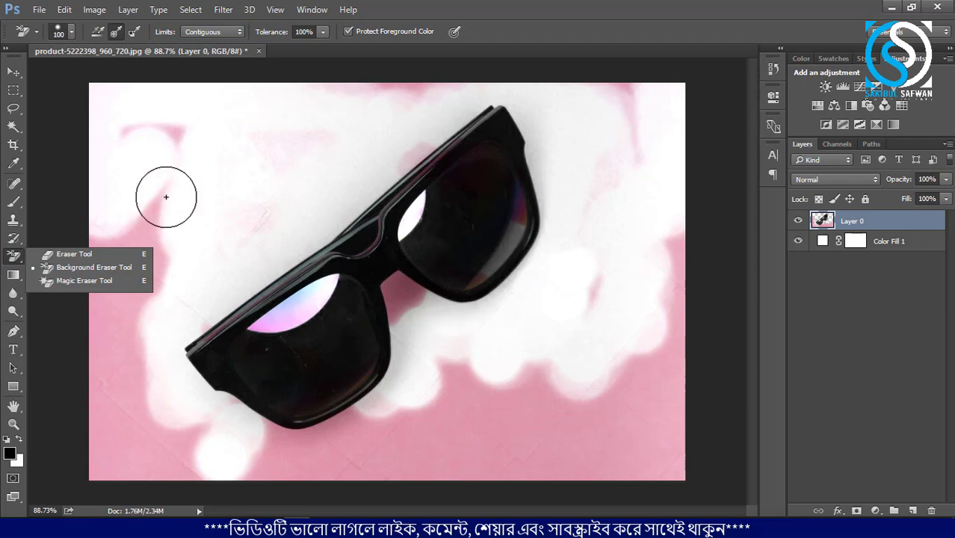
key("v")
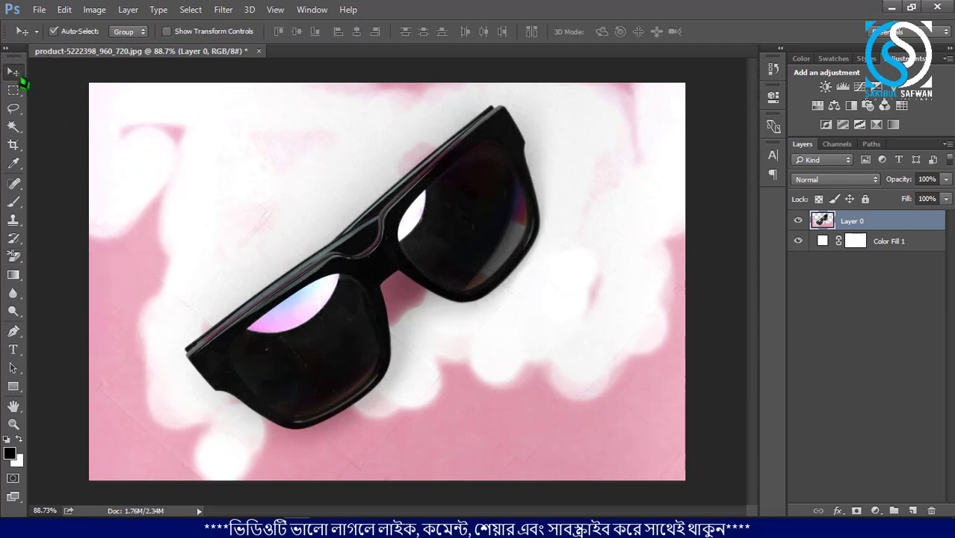